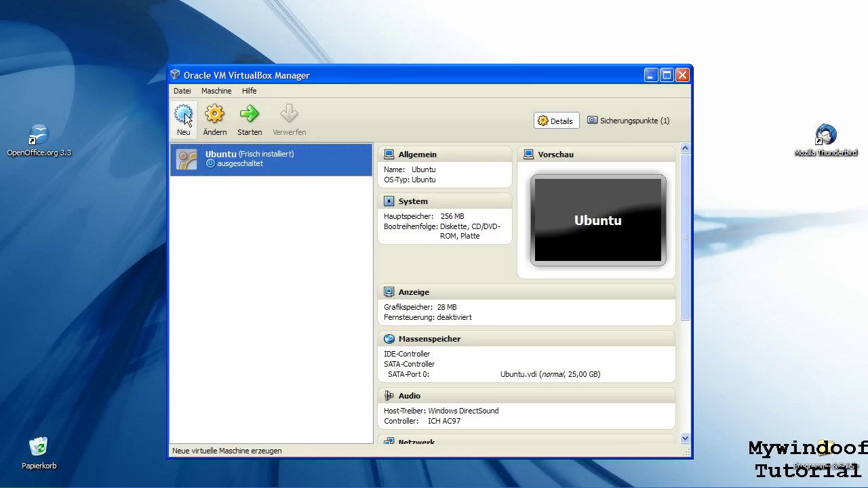
Step: Begin a new virtual machine named "Windows 7" with Microsoft Windows as the operating system and Windows 7 as the version
left_click(184, 116)
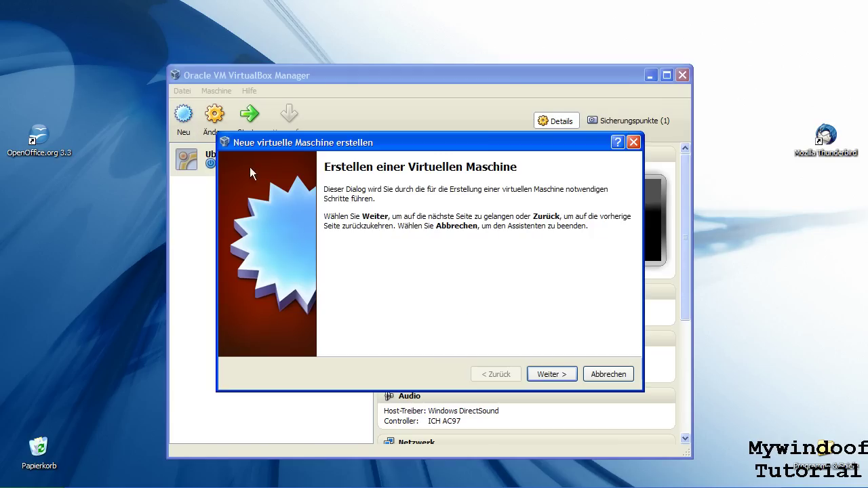
left_click(561, 374)
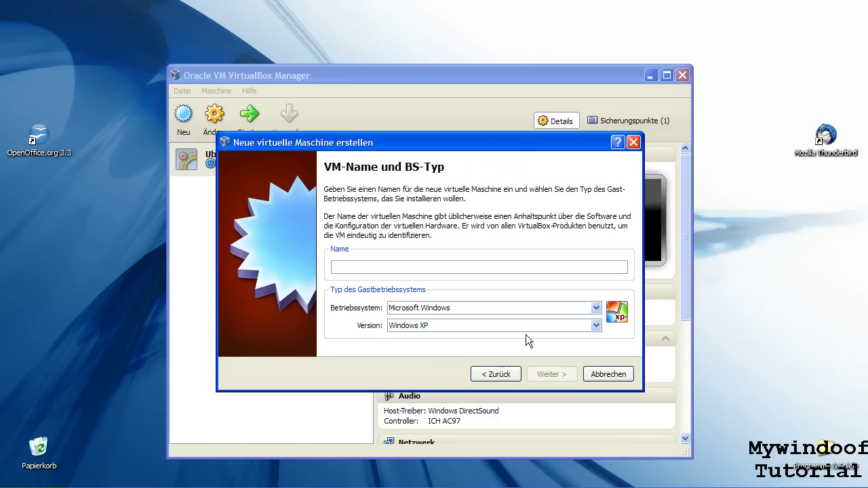
type("Wind")
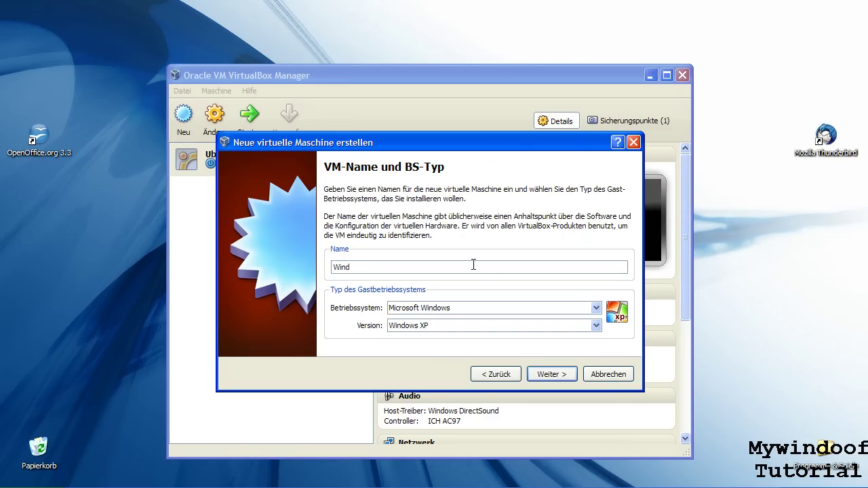
type("ows 7")
left_click(716, 475)
left_click(623, 350)
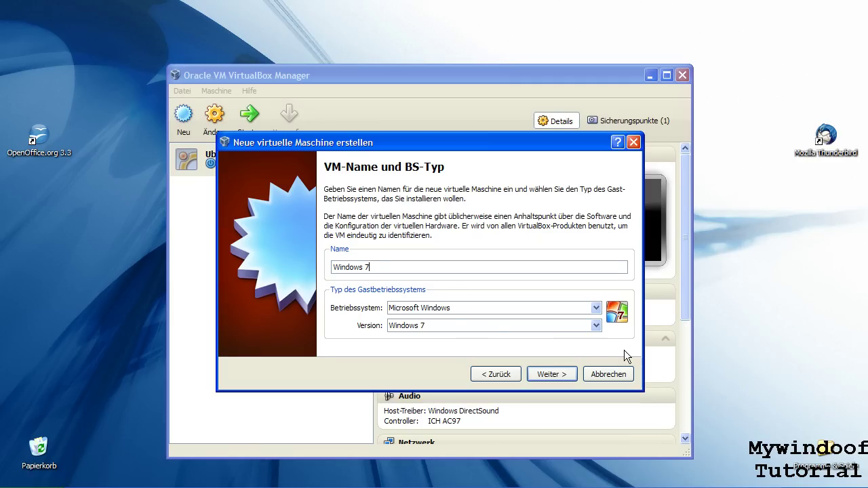
type("1")
key("BackSpace")
left_click(548, 375)
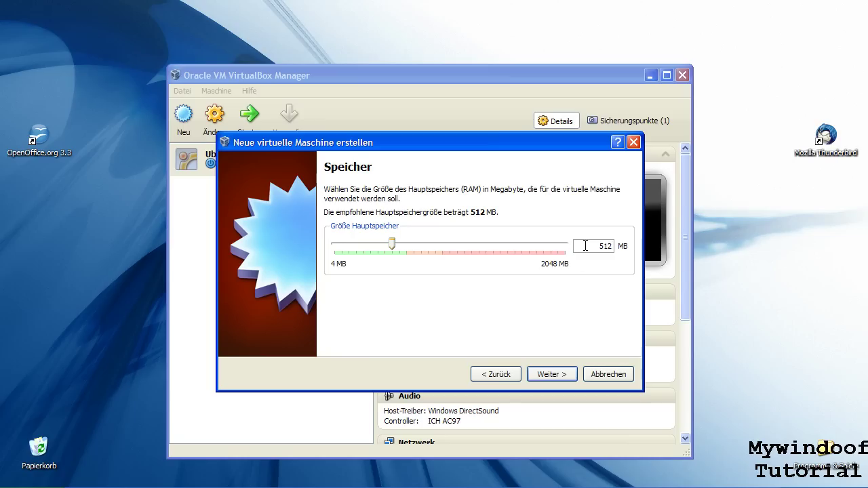
Step: Accept 512 MB of memory and choose to create a new boot disk as a dynamically growing medium
left_click(558, 378)
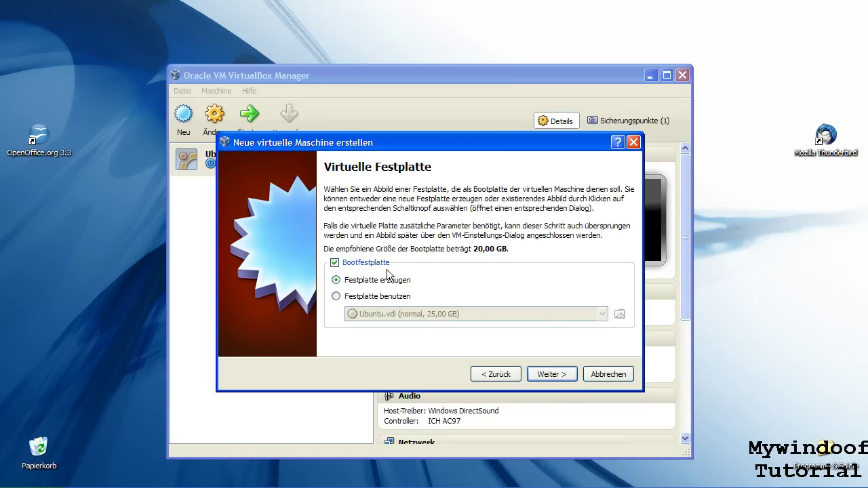
left_click(562, 373)
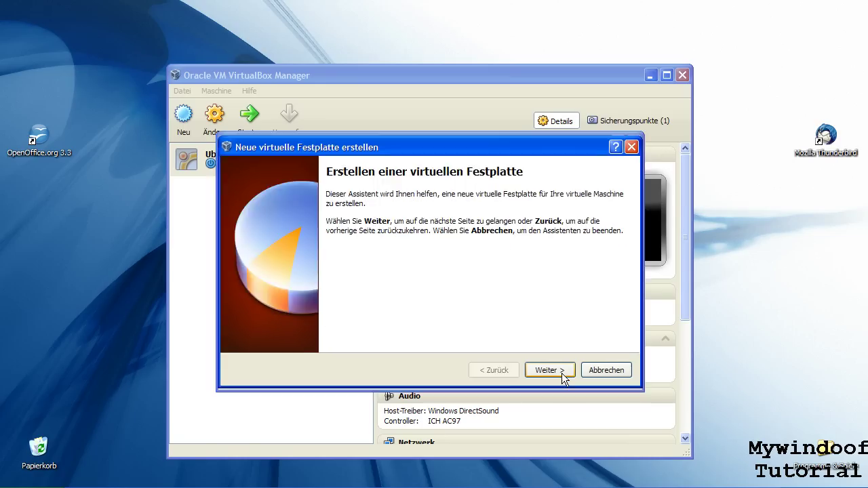
left_click(558, 373)
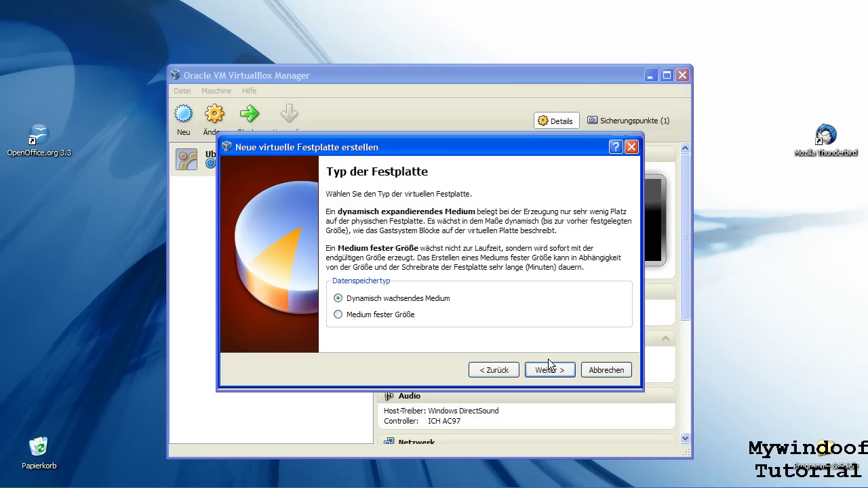
mouse_move(411, 147)
left_mouse_down()
mouse_move(417, 175)
mouse_move(410, 161)
left_mouse_up()
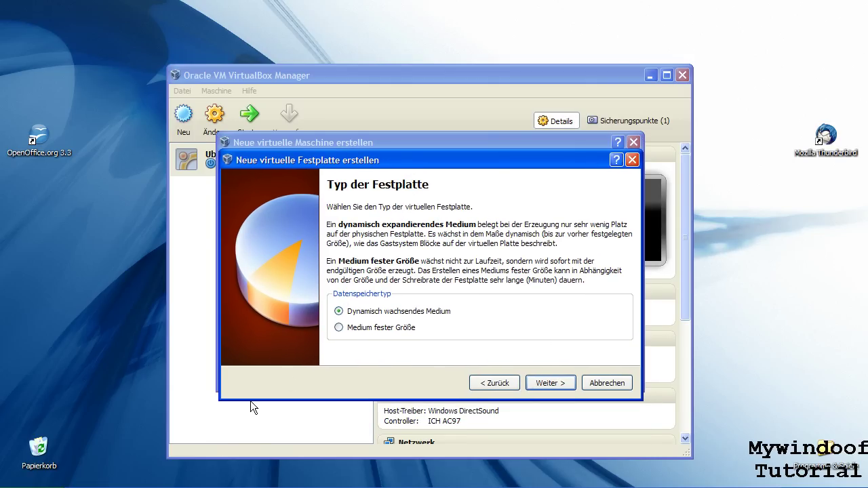
left_click(551, 383)
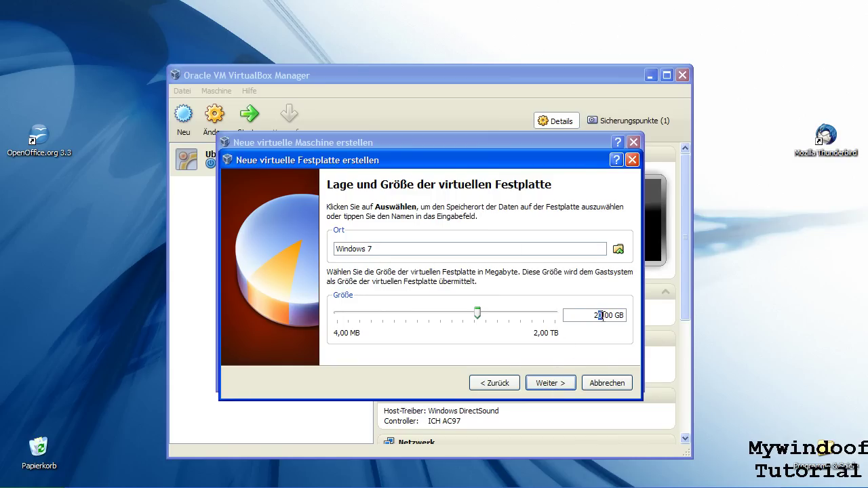
Step: Set the virtual disk size to 25 GB and finish creating the disk and the virtual machine
left_click_drag(599, 315, 605, 315)
type("5")
left_click(542, 383)
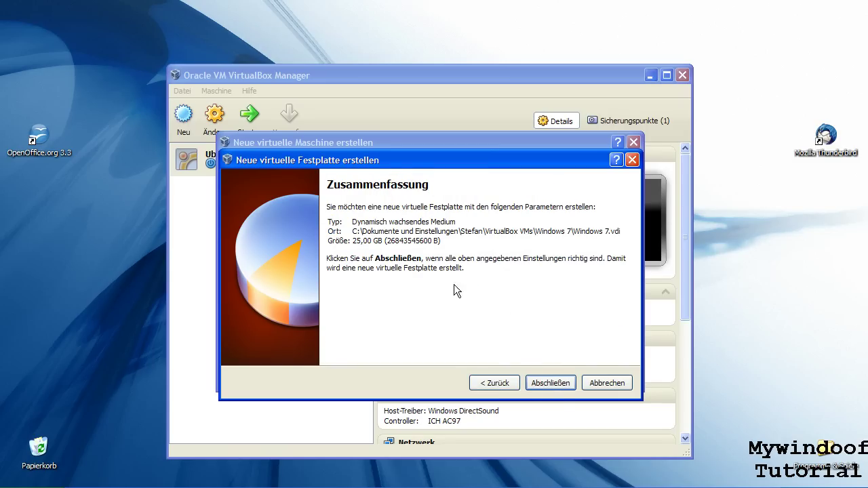
left_click(558, 383)
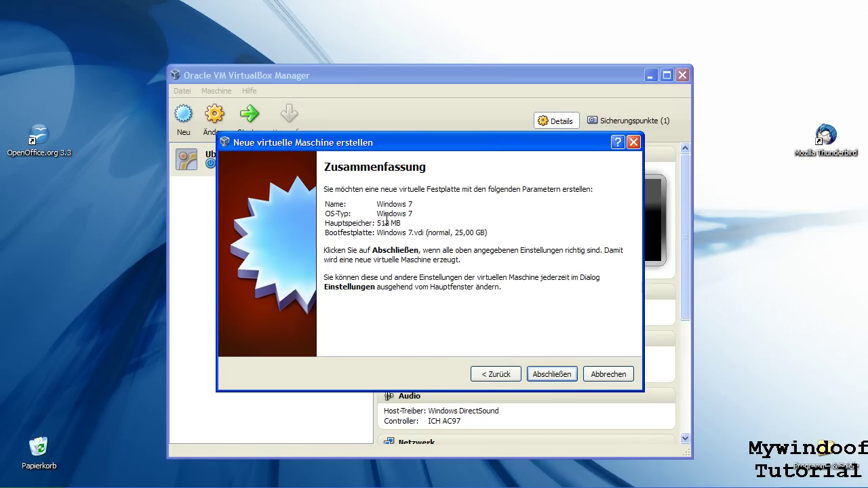
left_click(549, 373)
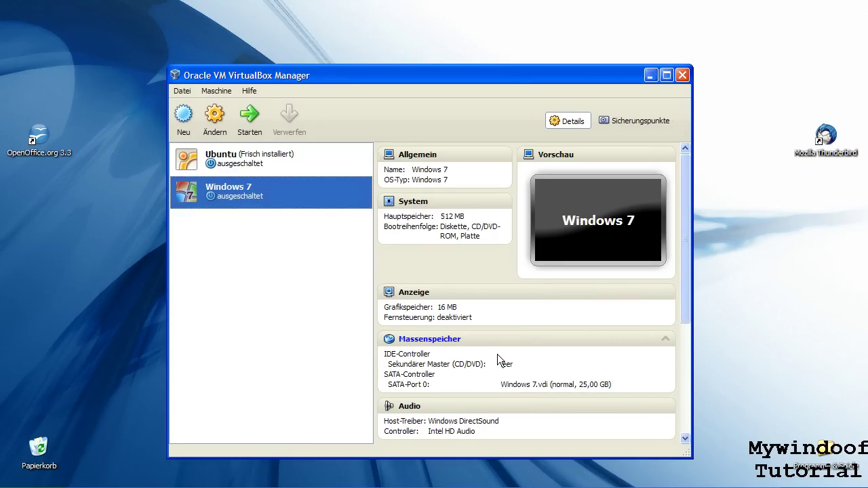
Step: Start the Windows 7 virtual machine and open the file chooser for its installation medium
left_click(251, 116)
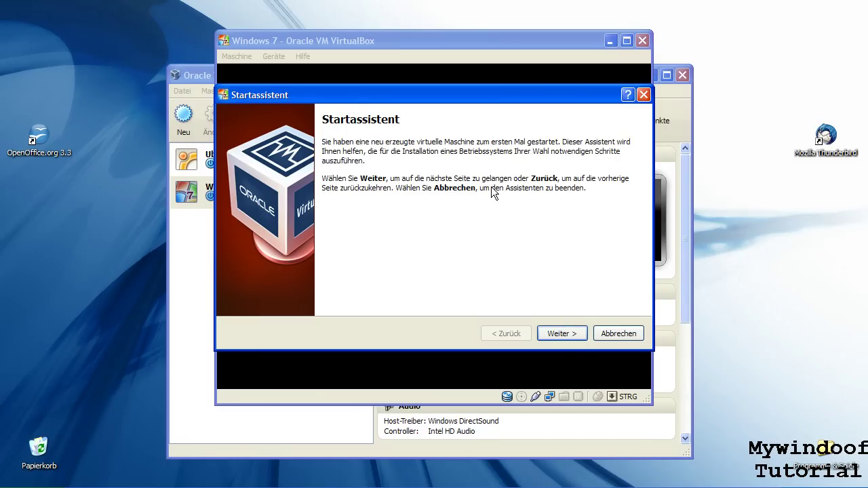
left_click(560, 334)
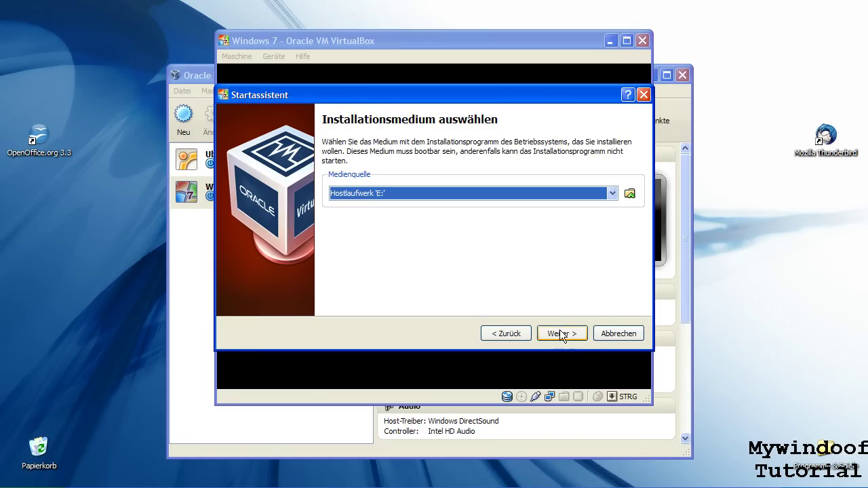
left_click(627, 196)
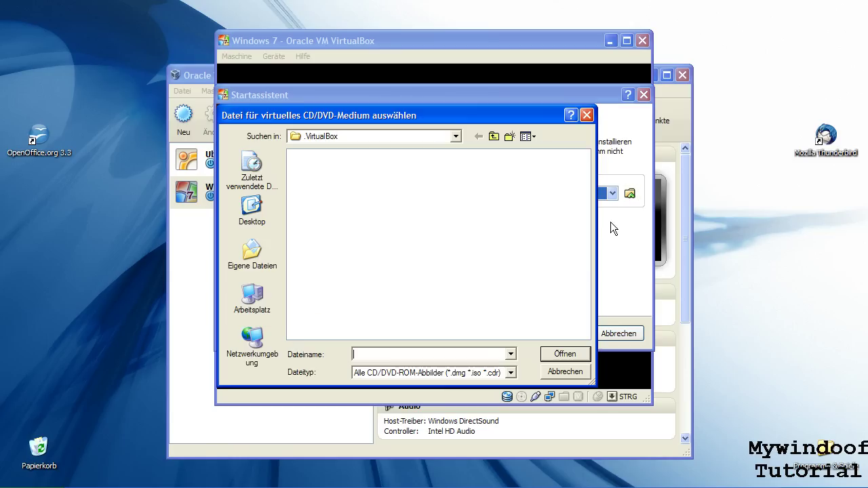
Step: Select X15-65812.iso from the !Daten\Youtube\Virtual Box folder on drive C: as installation medium and complete the start wizard
left_click(265, 305)
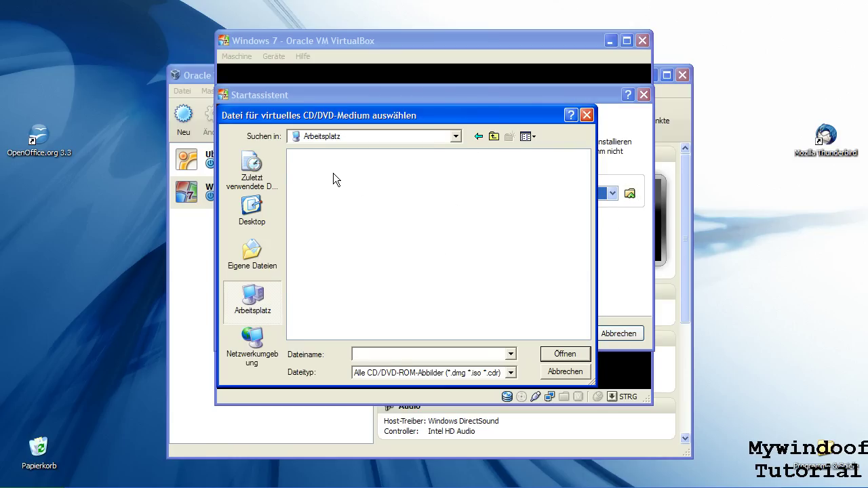
left_click(456, 136)
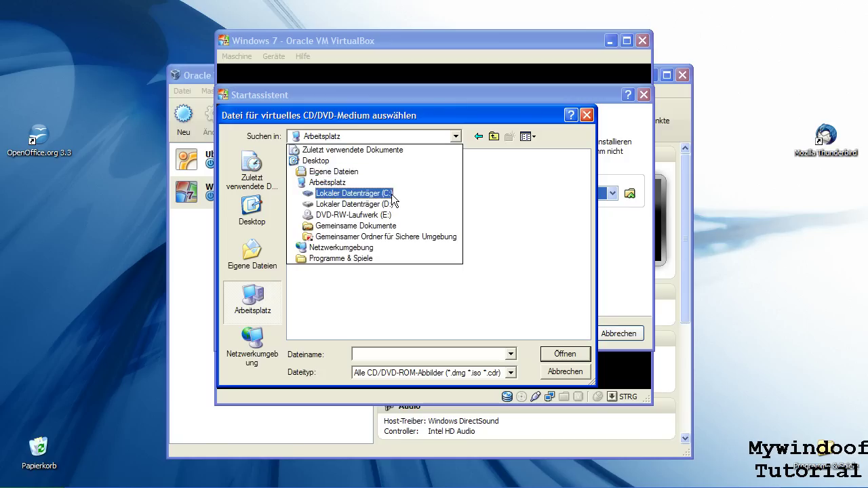
left_click(397, 192)
double_click(308, 158)
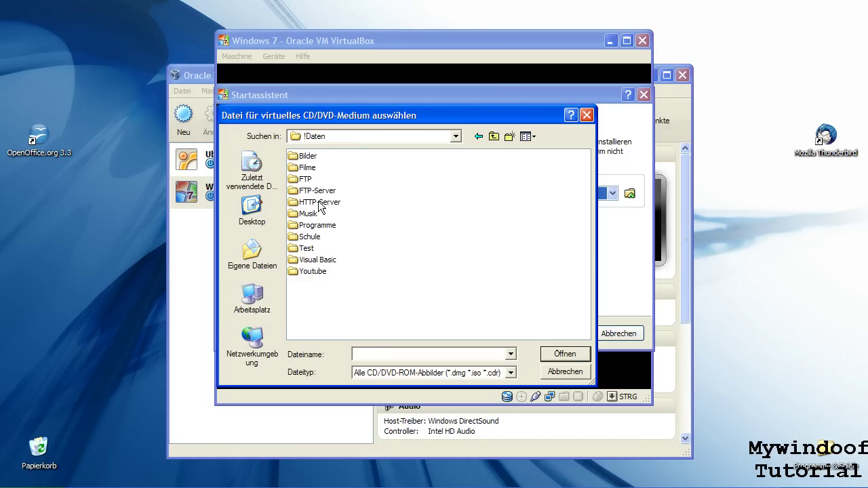
double_click(308, 261)
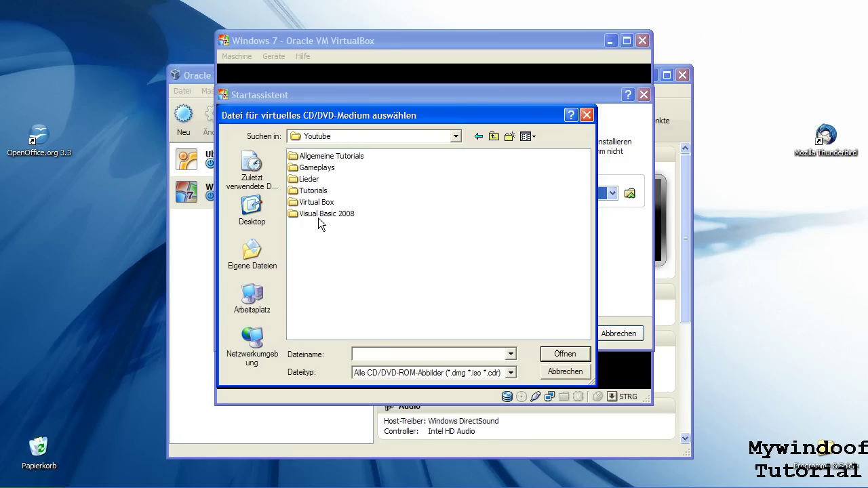
double_click(316, 202)
double_click(310, 167)
left_click(311, 157)
left_click(565, 354)
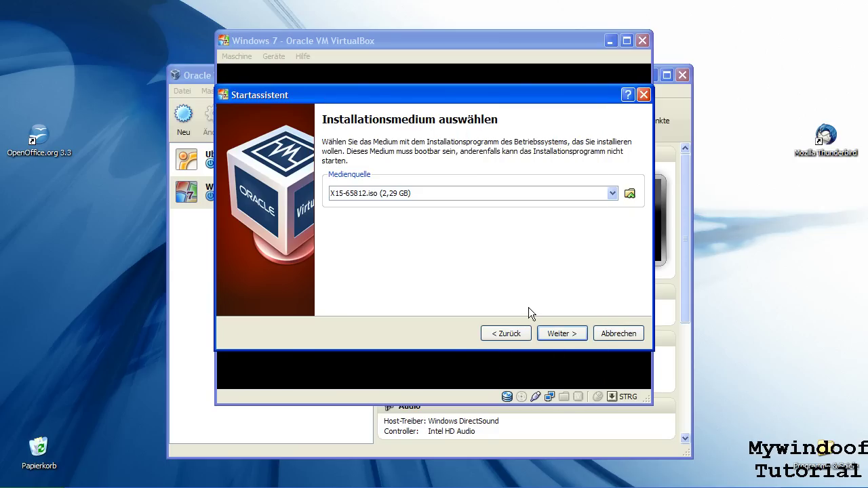
left_click(562, 334)
left_click(562, 333)
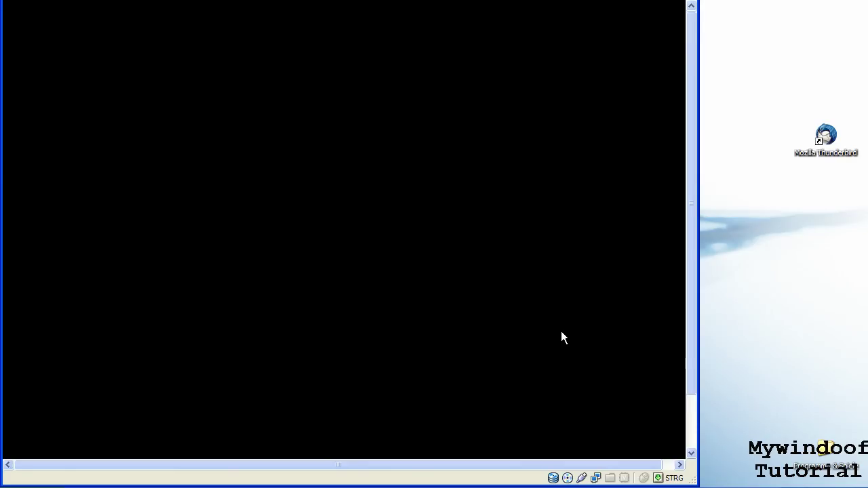
Step: Switch the running Windows 7 virtual machine to full-screen mode
key("ctrl+Home")
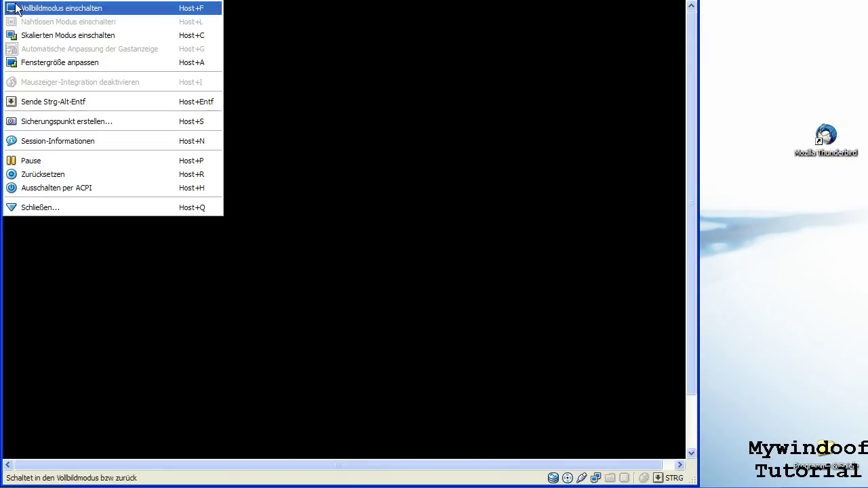
key("Escape")
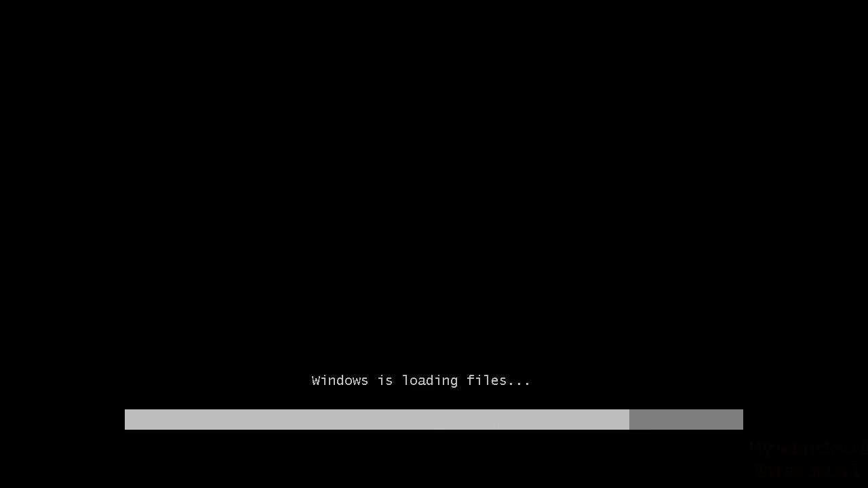
key("ctrl+Home")
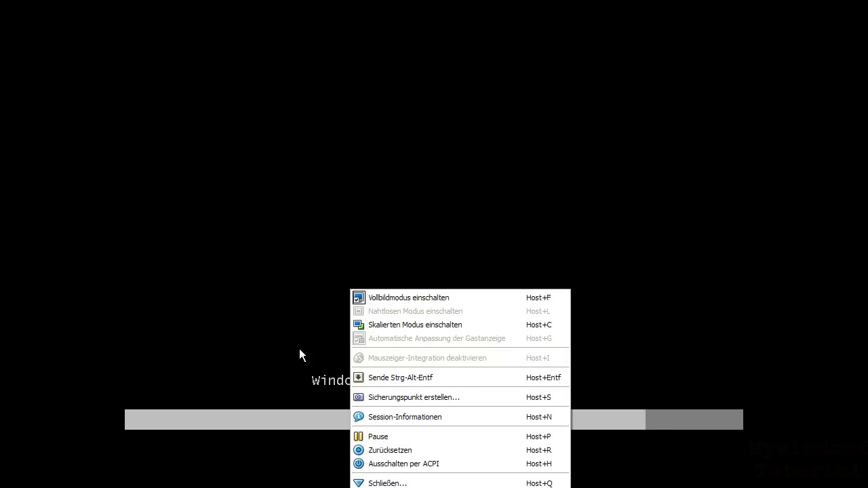
left_click(299, 349)
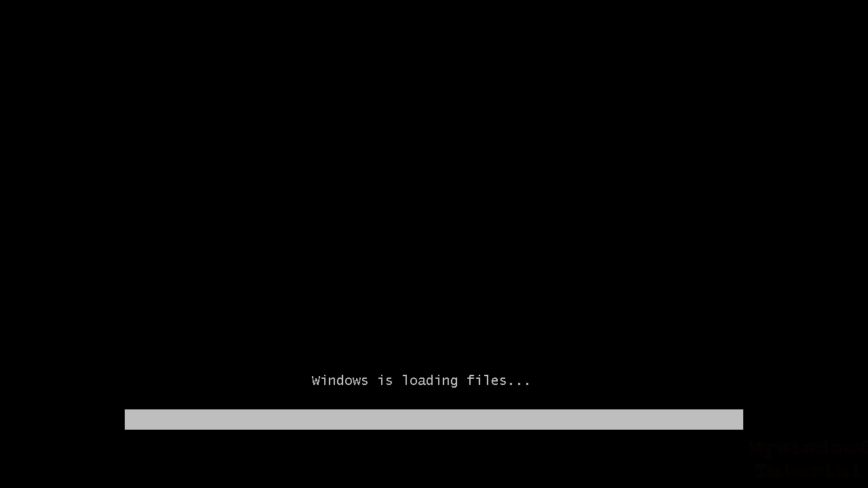
key("Control_R+Home")
key("Escape")
Step: Examine the running machine's session information, including resolution, storage and network adapter details, and close it
key("ctrl+Home")
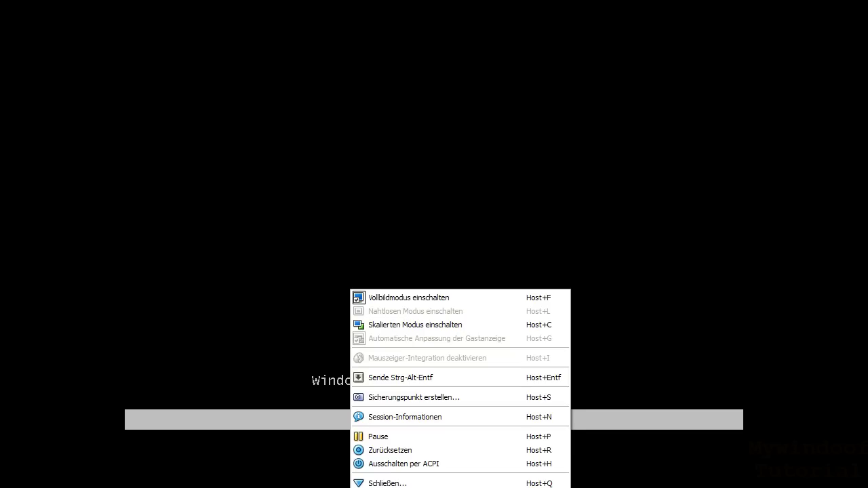
left_click(372, 421)
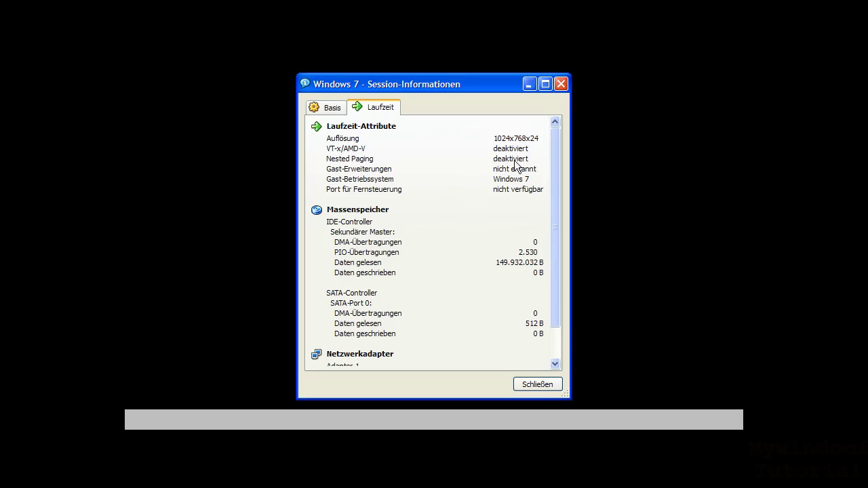
left_click_drag(494, 138, 526, 204)
left_click(529, 139)
left_click_drag(514, 138, 527, 139)
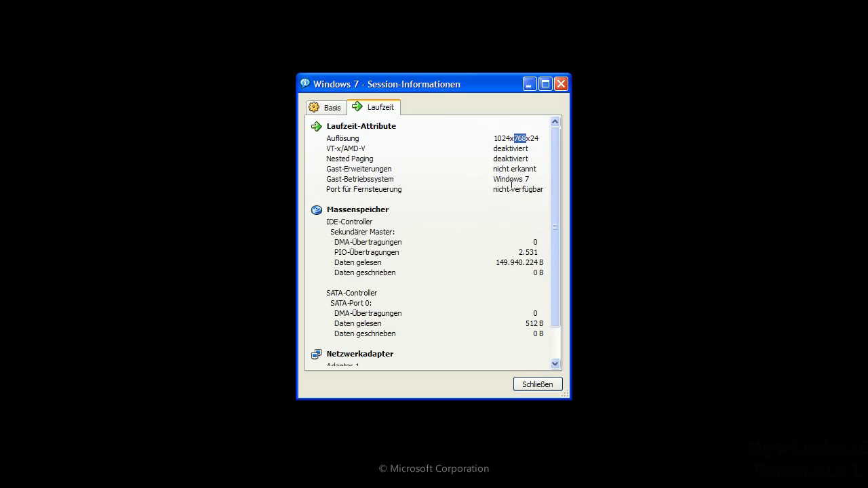
left_click(526, 139)
left_click_drag(494, 89, 515, 79)
left_click_drag(574, 172, 575, 219)
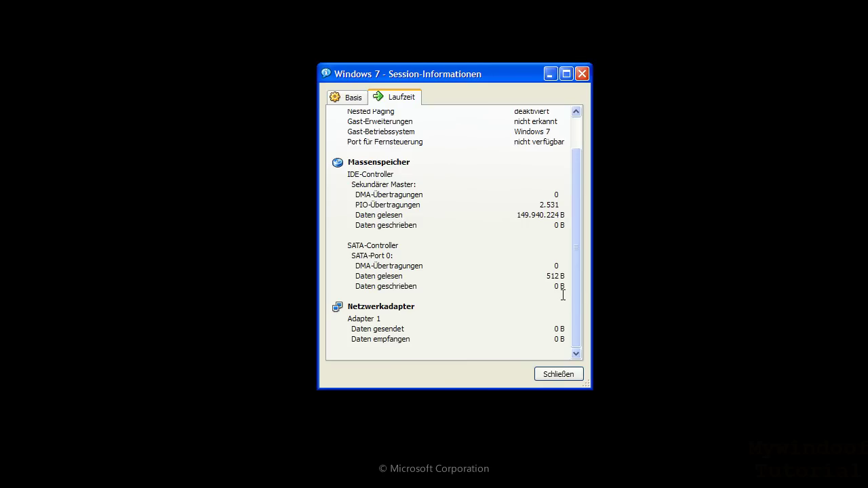
left_click(548, 377)
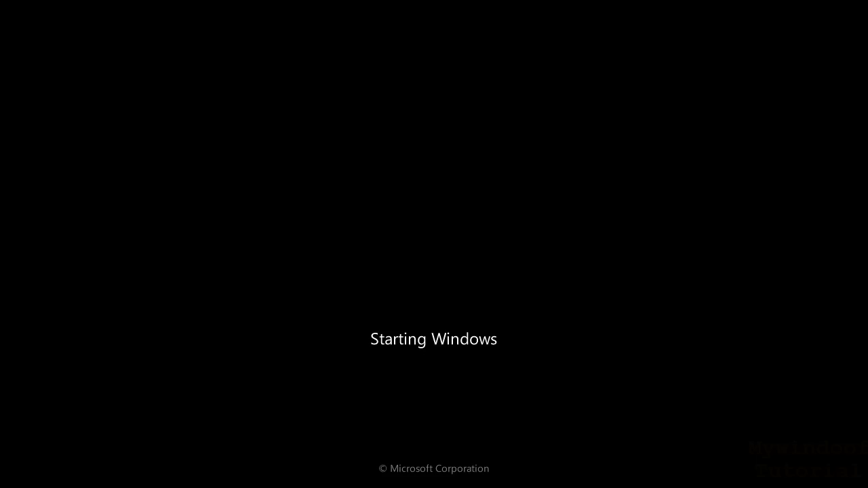
key("ctrl+Home")
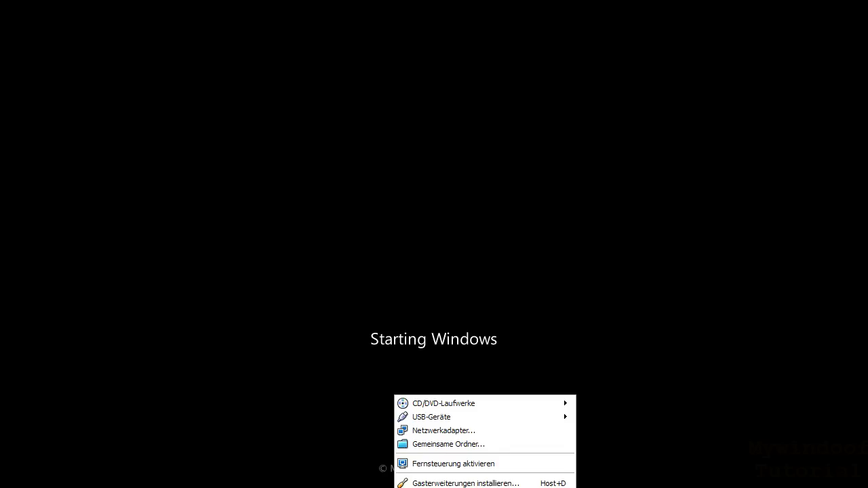
left_click(380, 428)
key("ctrl+Home")
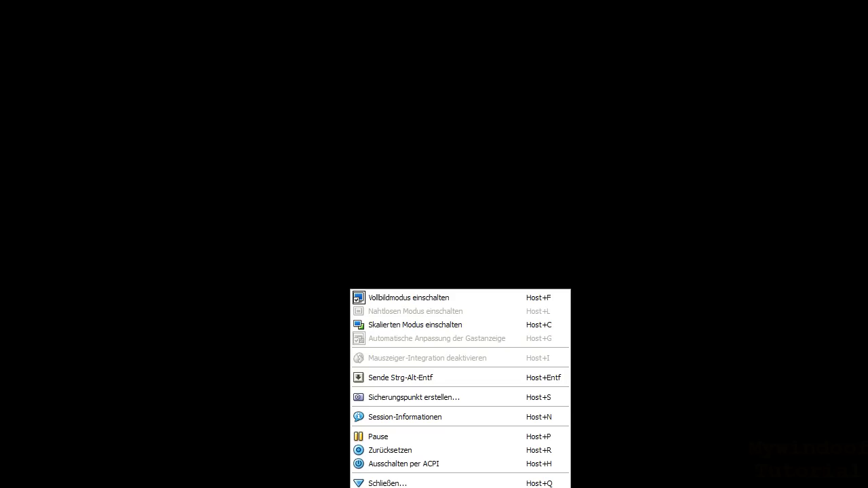
left_click(316, 436)
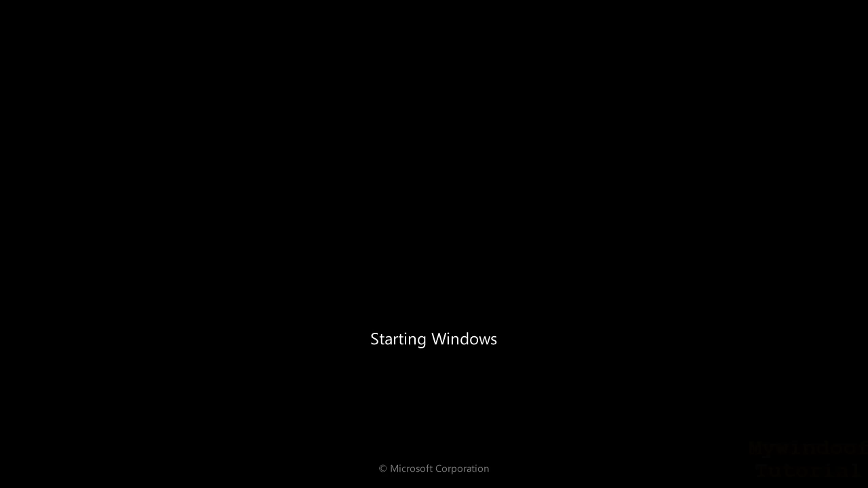
Step: Switch from the full-screen virtual machine to the VirtualBox Manager window
key("alt+Tab")
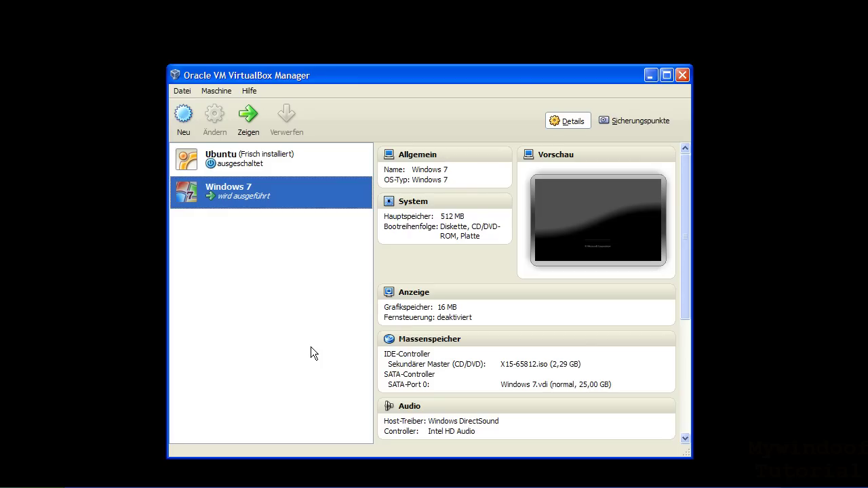
Step: Check the host computer's CPU and memory performance in Windows Task Manager and close it
key("ctrl+shift+Escape")
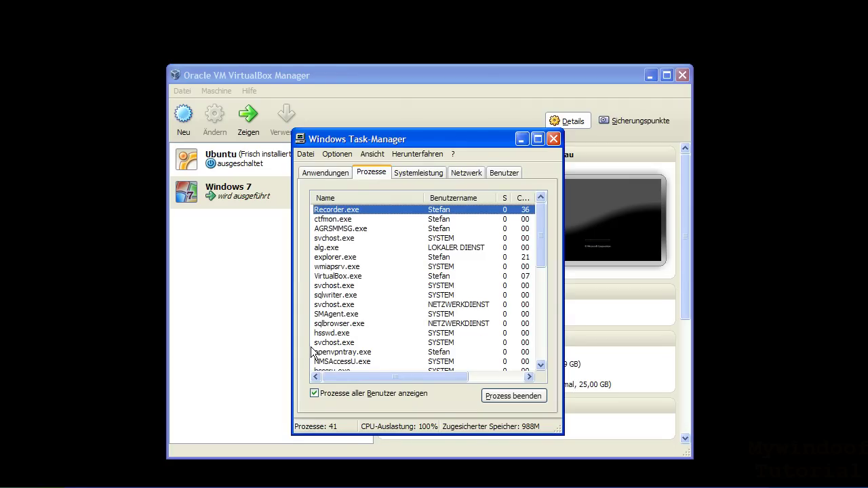
left_click(420, 177)
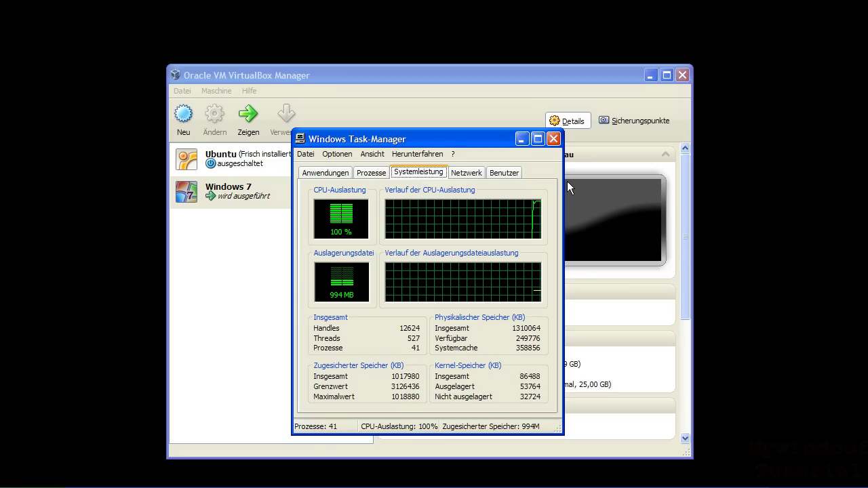
left_click(554, 139)
Step: Close the VirtualBox Manager window and dismiss the mouse pointer integration notice of the running virtual machine
left_click(686, 72)
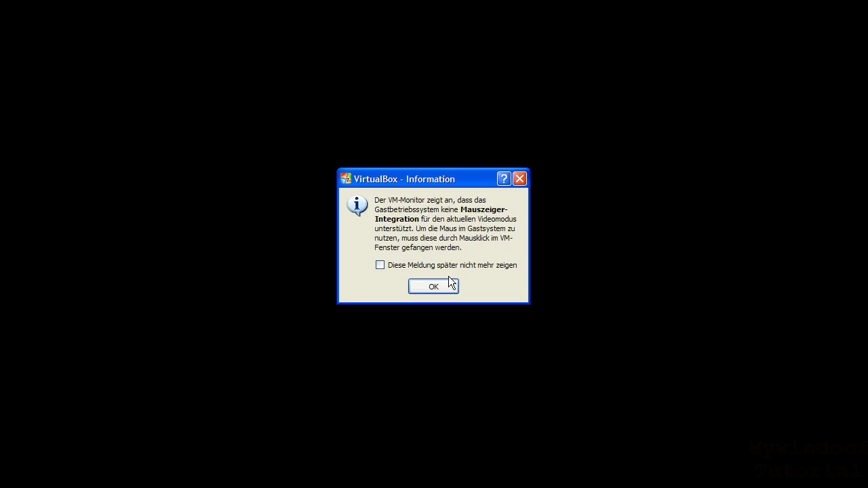
left_click(434, 286)
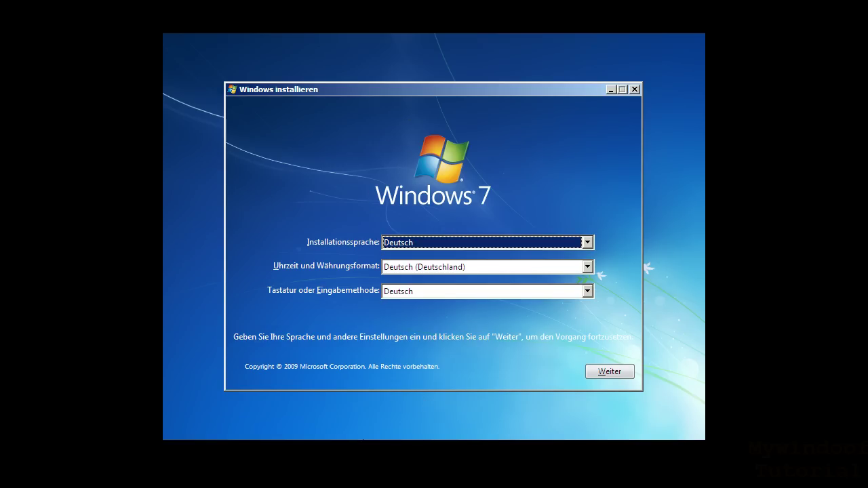
Step: Return the Windows 7 virtual machine from full-screen to windowed mode
key("ctrl+f")
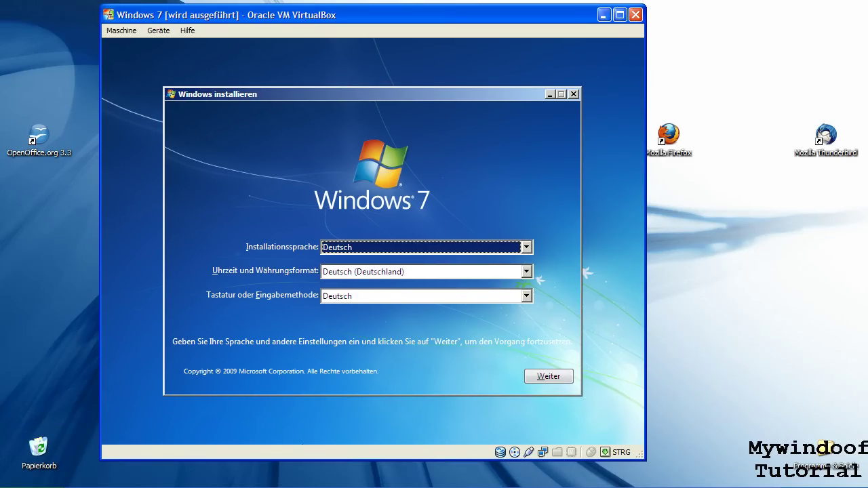
left_click(819, 484)
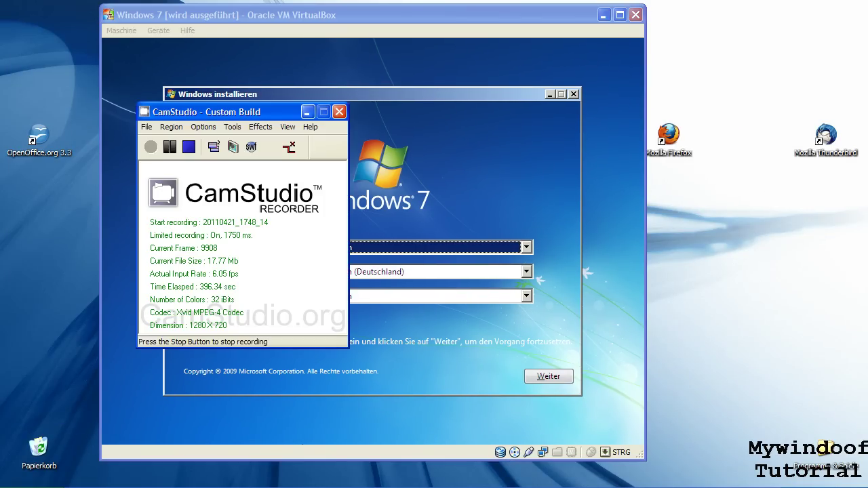